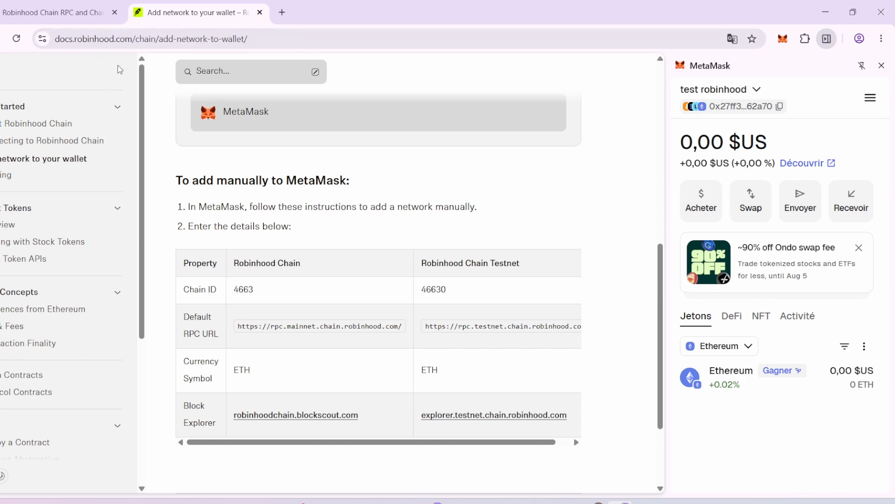
Step: Review the automatic Mainnet and Testnet wallet options and the manual network details on the documentation page
scroll(261, 219, up, 4)
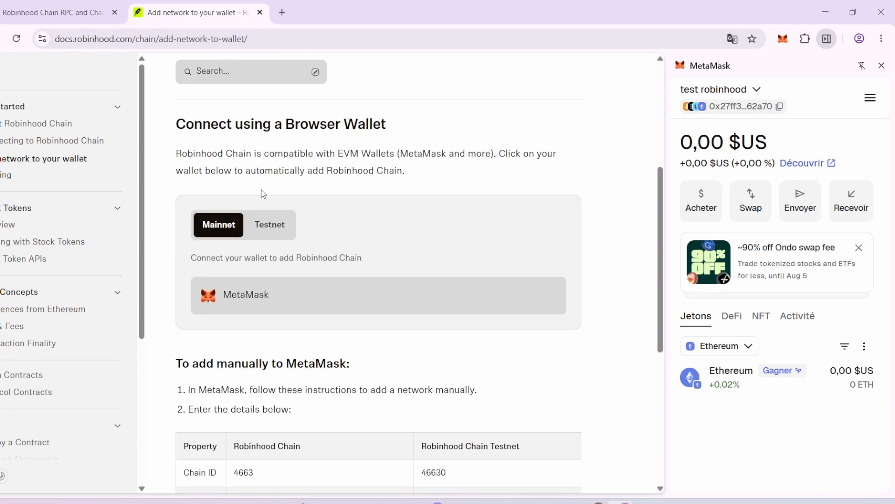
scroll(272, 293, down, 1)
click(272, 164)
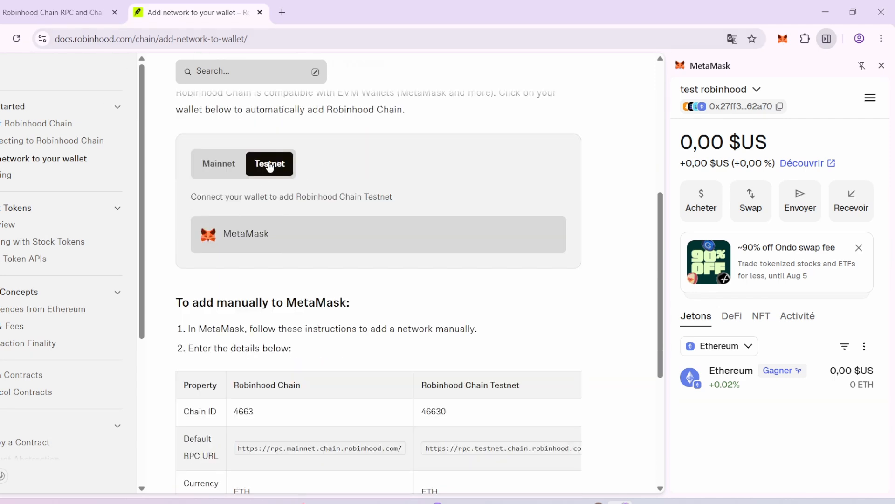
click(229, 167)
scroll(217, 208, down, 1)
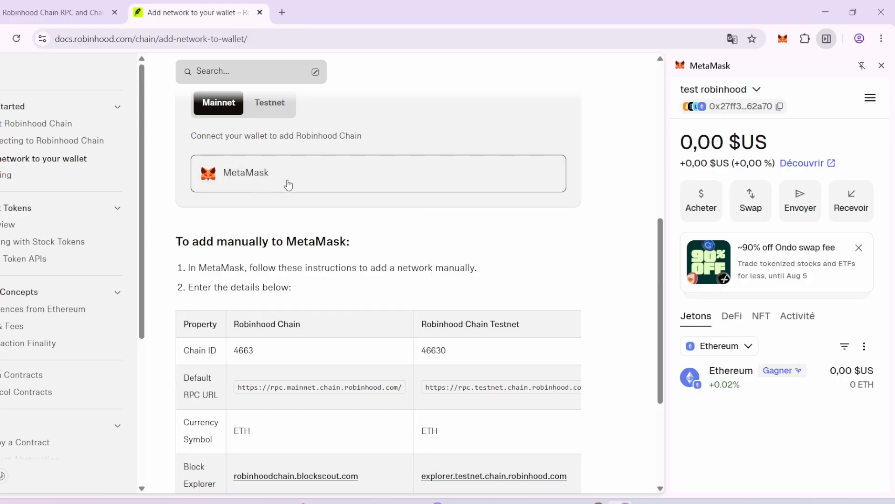
scroll(247, 232, down, 1)
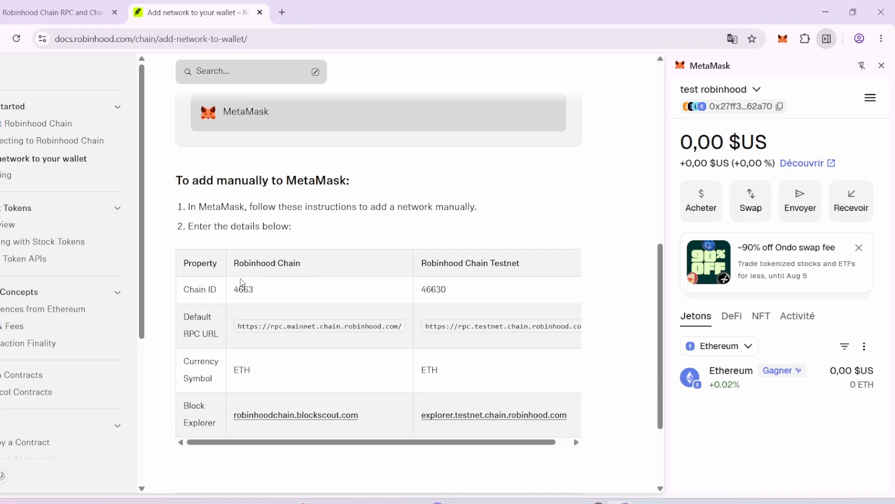
Step: Open the form for adding a custom network in the MetaMask wallet
click(323, 181)
click(735, 346)
click(698, 466)
click(748, 352)
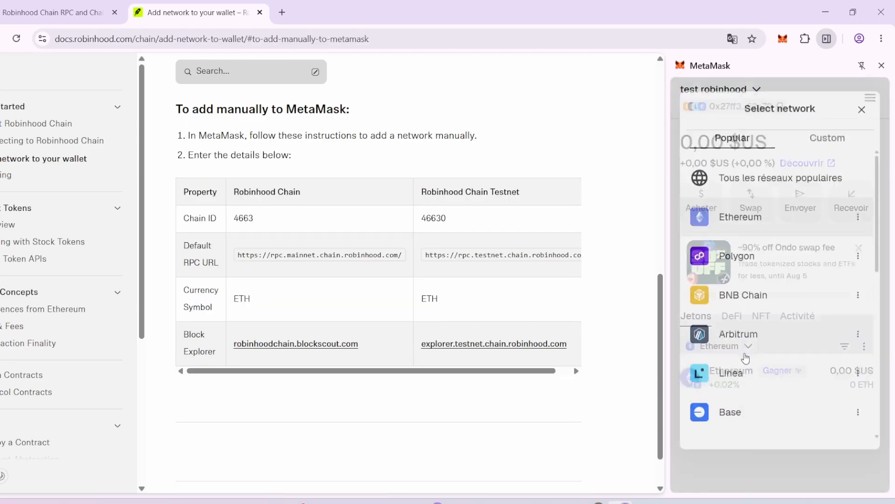
click(827, 134)
click(746, 180)
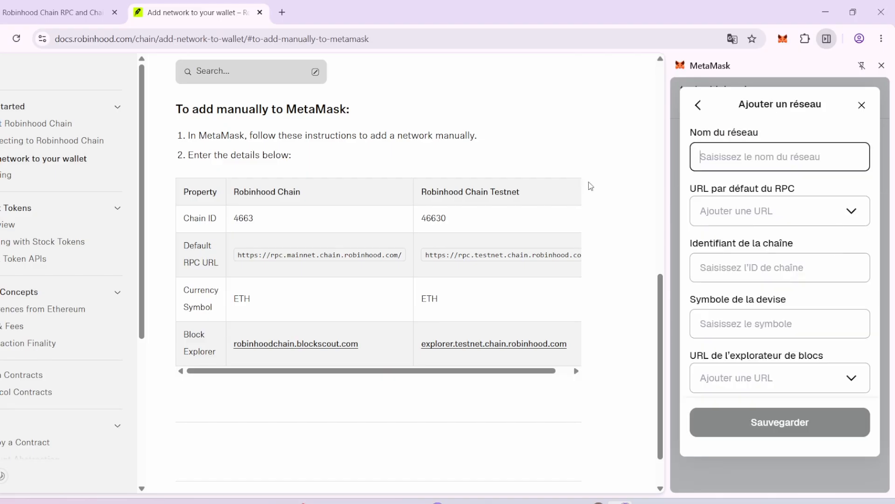
Step: Copy the name Robinhood Chain from the documentation table into the new network's name
scroll(405, 251, up, 1)
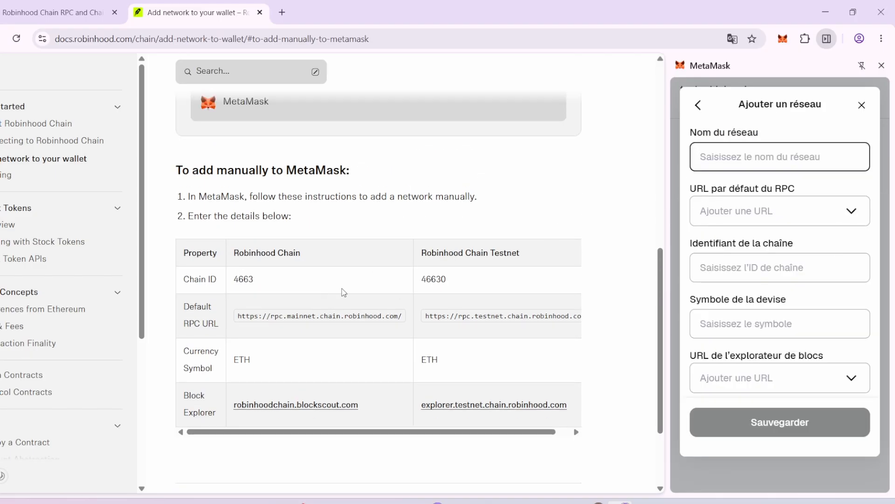
triple_click(269, 250)
key(ctrl+c)
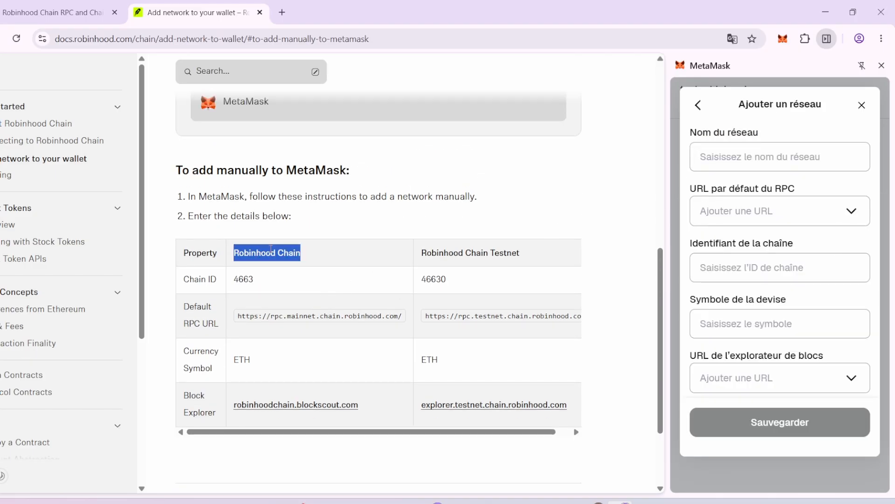
click(802, 159)
key(ctrl+v)
click(757, 214)
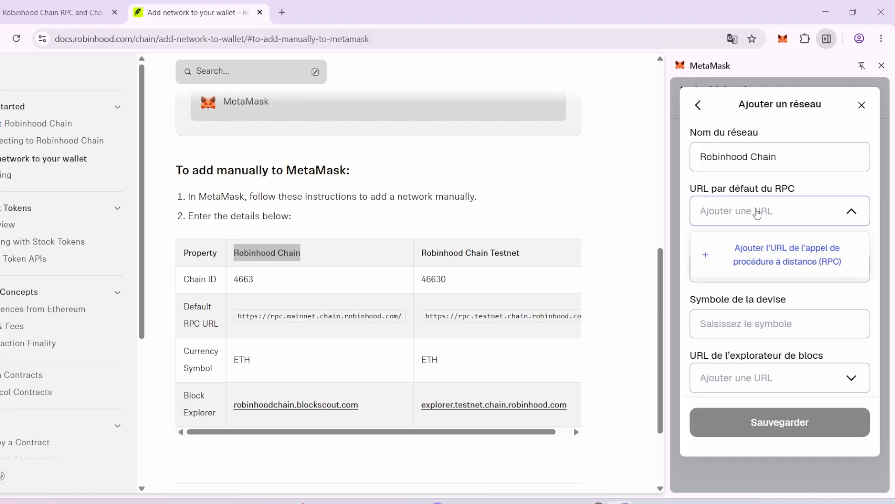
triple_click(292, 316)
key(ctrl+c)
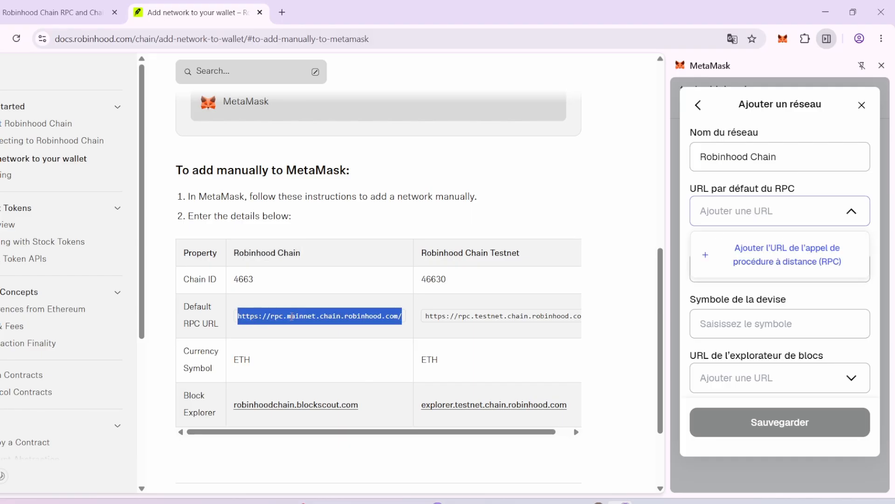
click(755, 247)
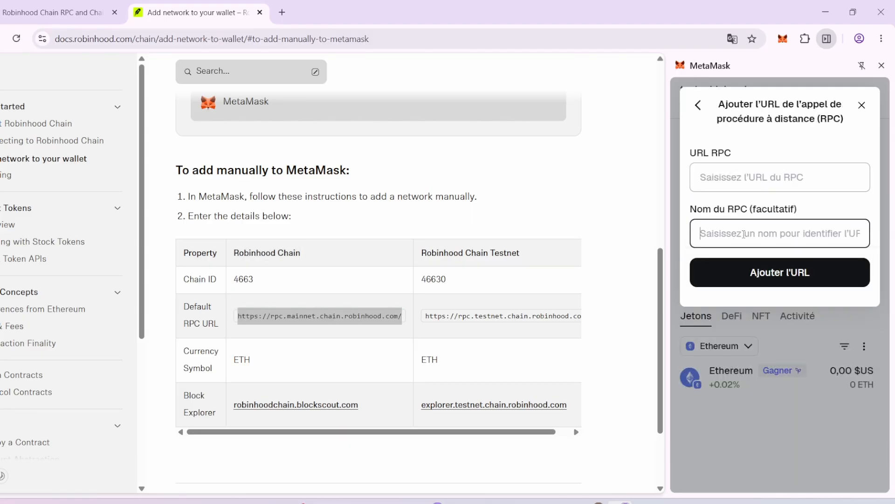
key(ctrl+v)
click(756, 275)
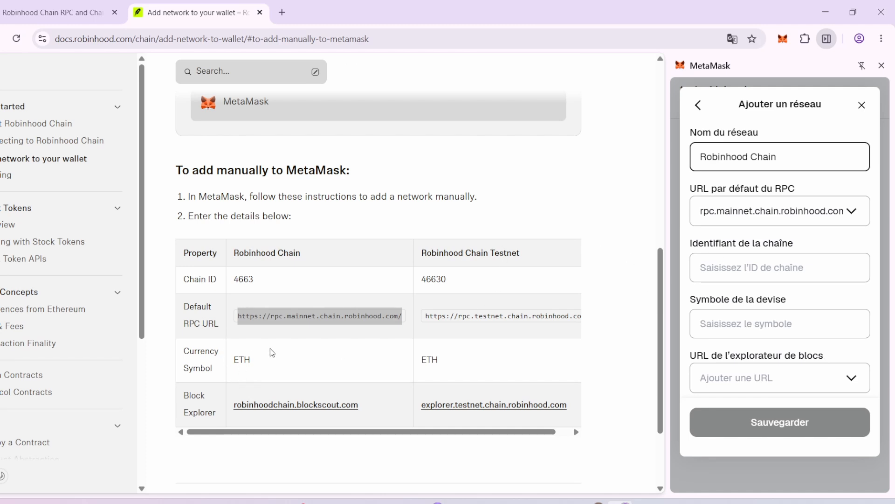
Step: Set the network's chain ID to 4663 and its currency symbol to ETH
double_click(246, 278)
key(ctrl+c)
click(752, 267)
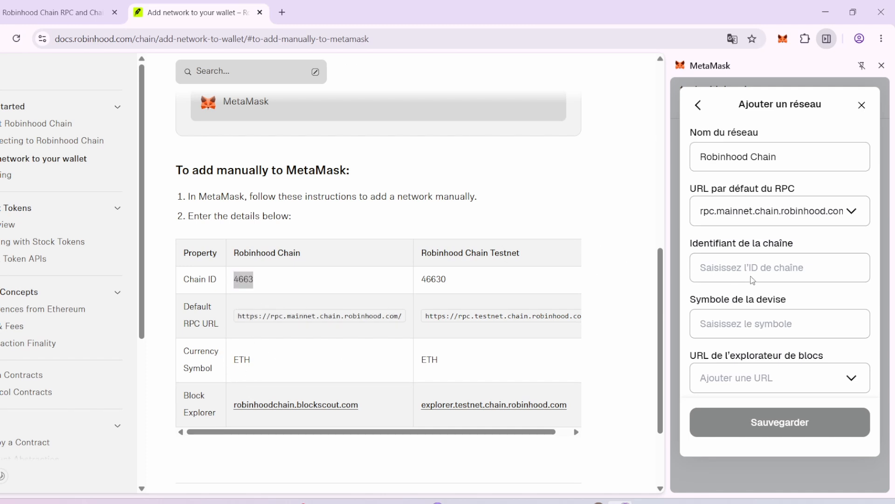
key(ctrl+v)
click(747, 322)
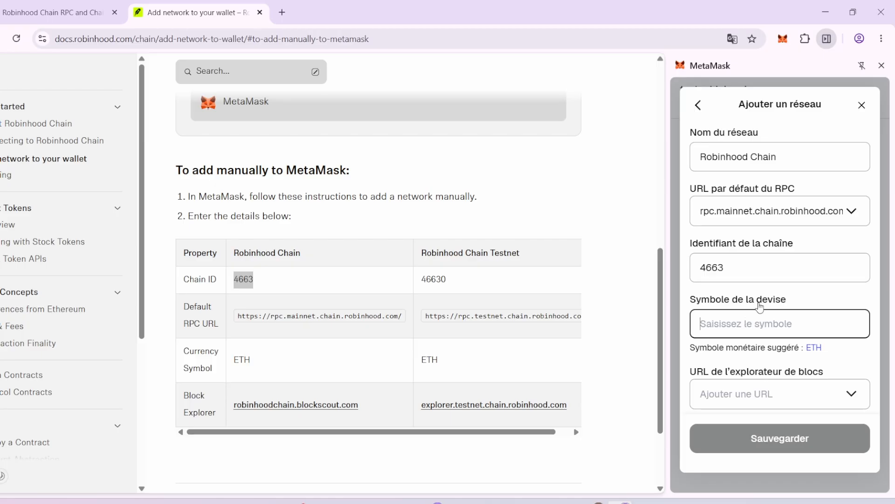
text(ETH)
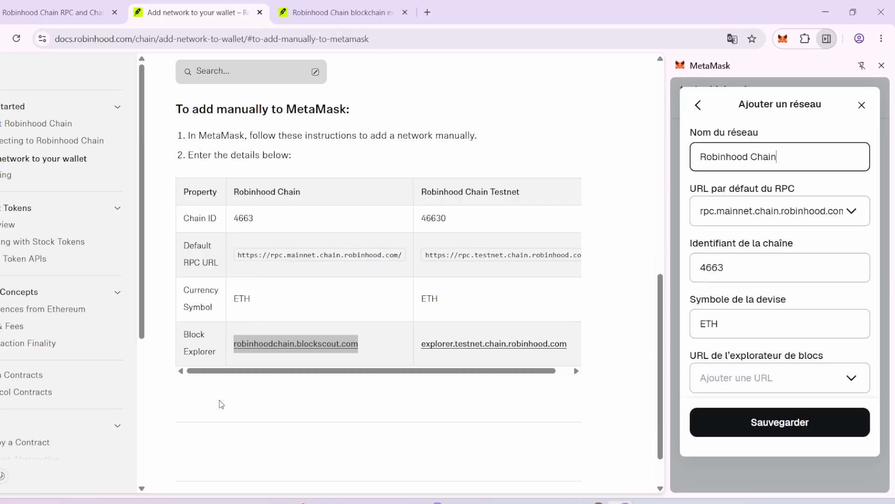
right_click(283, 343)
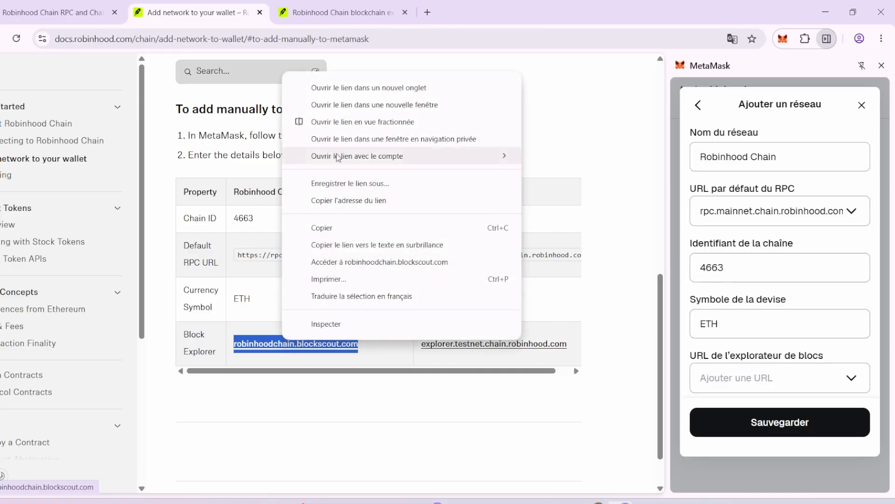
click(341, 228)
click(762, 390)
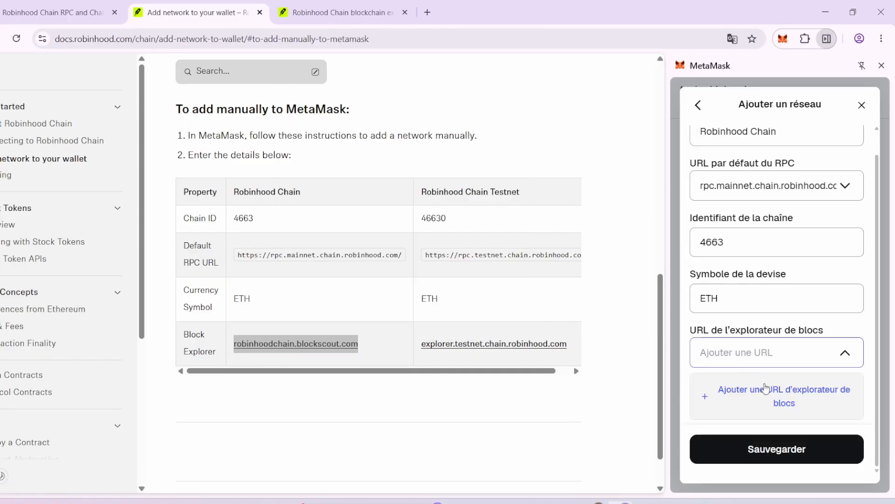
click(763, 394)
key(ctrl+v)
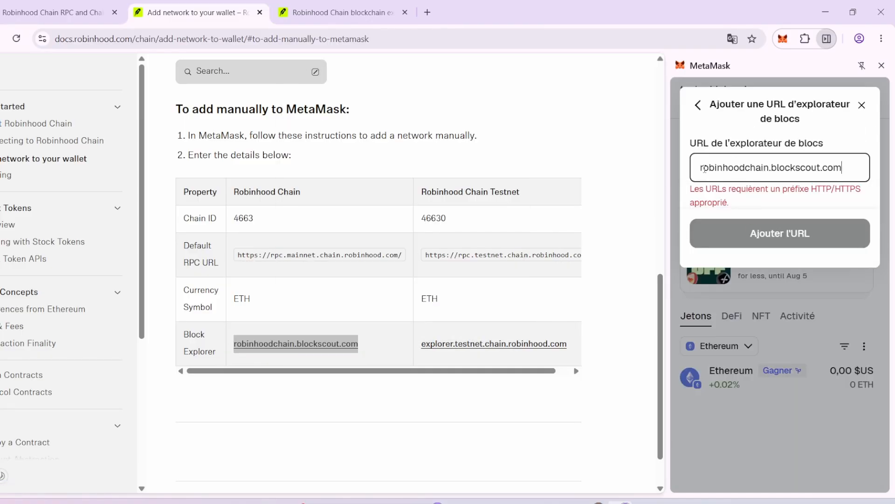
key(ctrl+a)
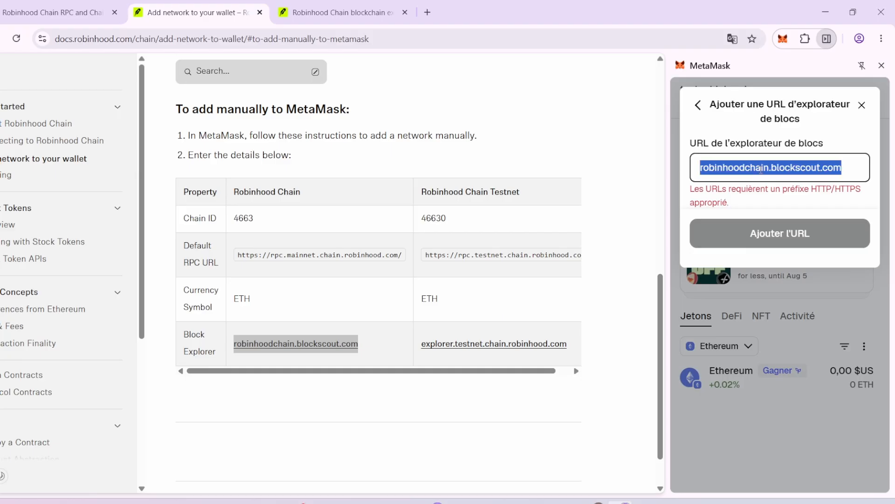
key(ctrl+v)
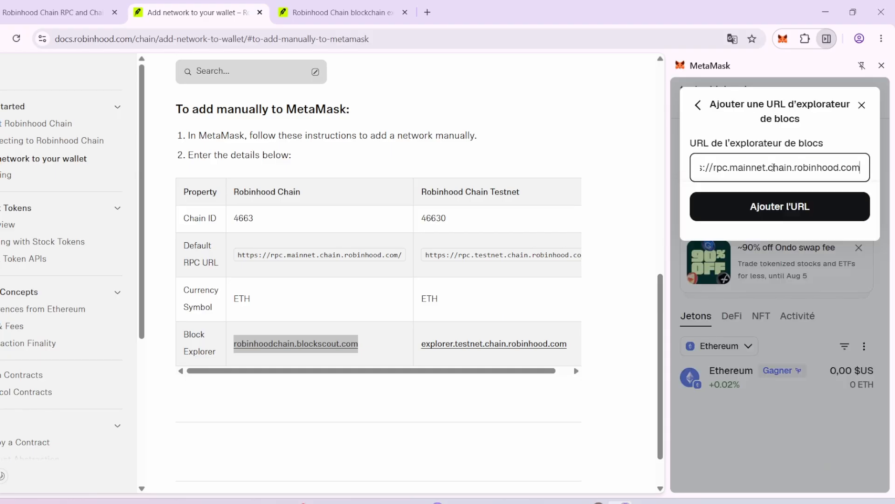
click(758, 209)
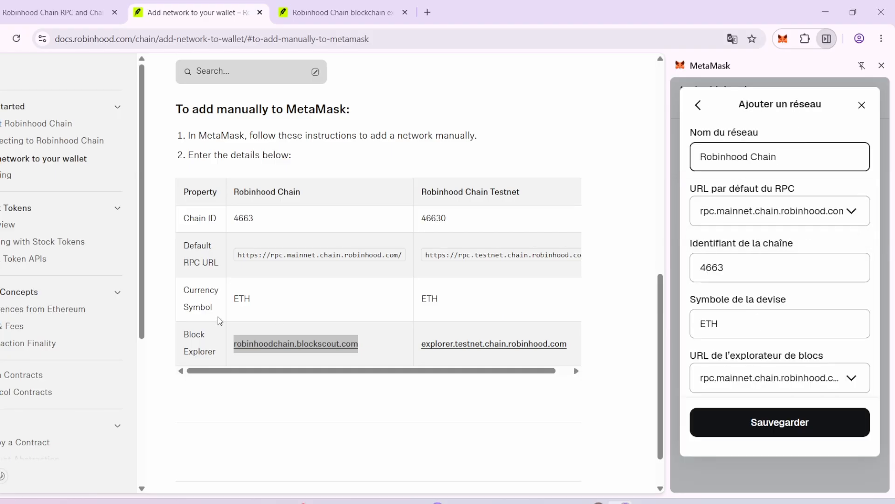
click(723, 421)
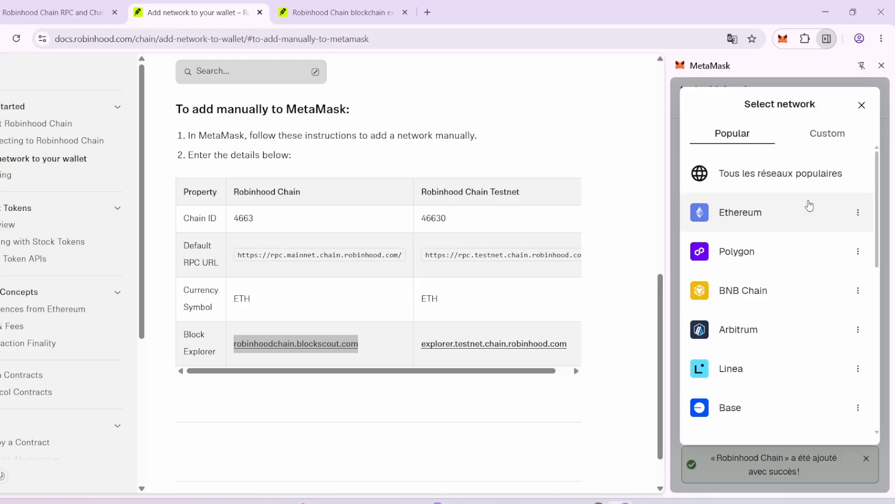
Step: Check the wallet's custom networks for Robinhood Chain and view its available options
click(830, 136)
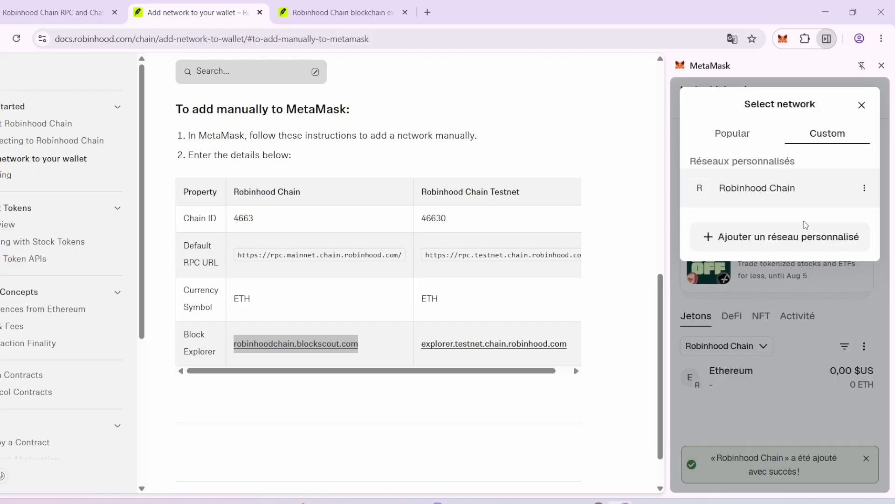
click(864, 187)
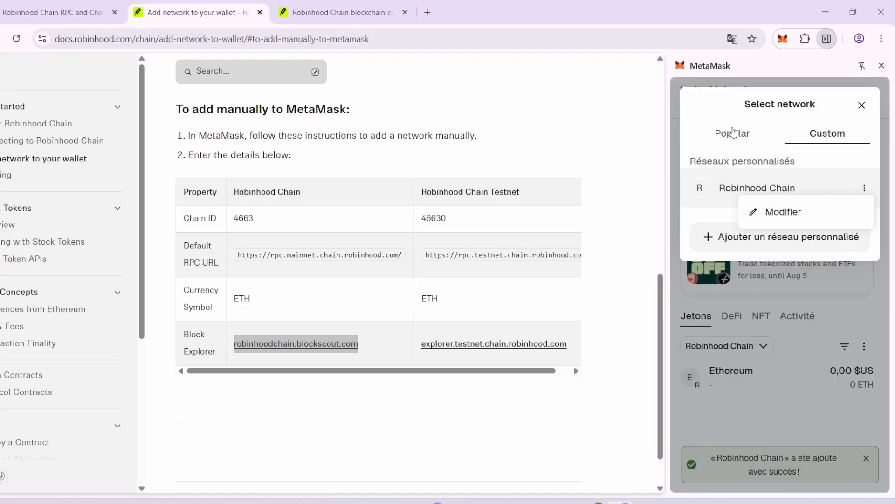
click(732, 133)
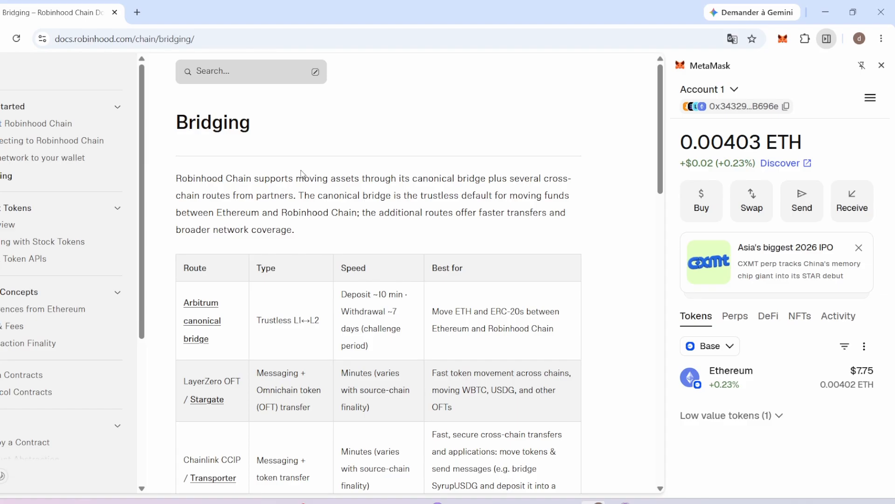
Step: Open the Relay bridge from the routes table on the Bridging documentation page
scroll(286, 201, down, 1)
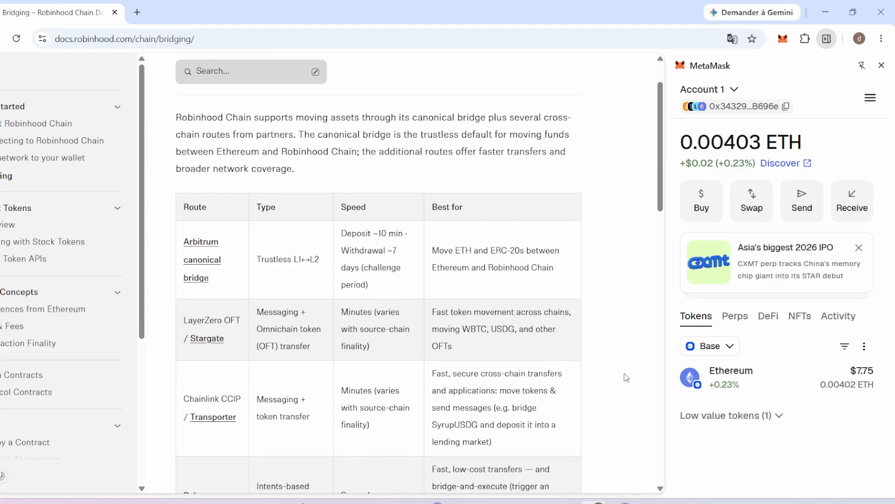
scroll(296, 365, down, 2)
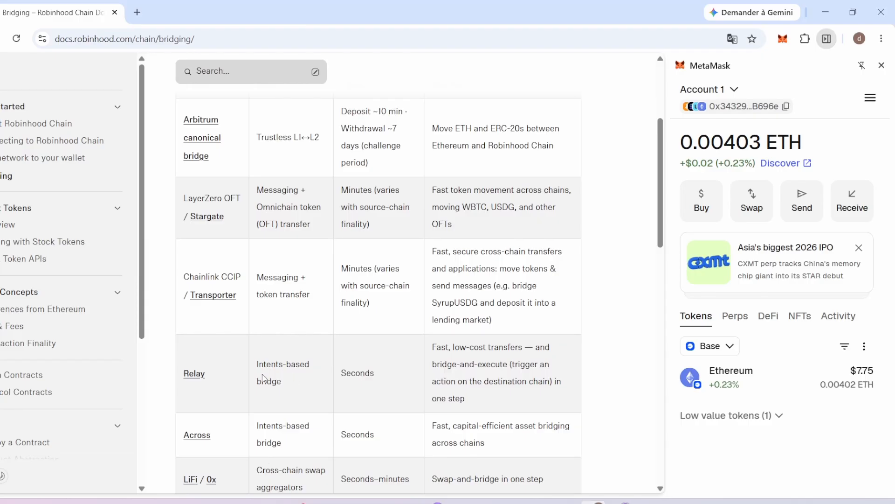
click(198, 376)
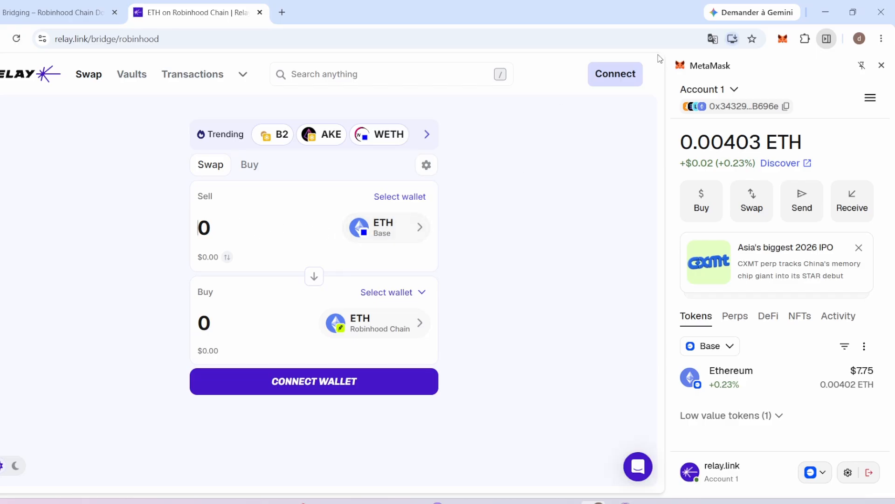
Step: Connect MetaMask Account 1 to Relay on the EVM chain and close the wallet overview
click(615, 74)
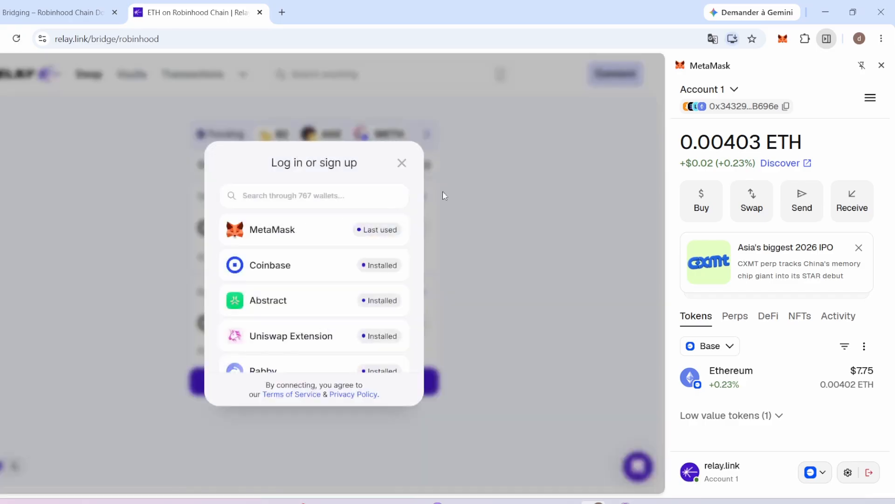
click(316, 231)
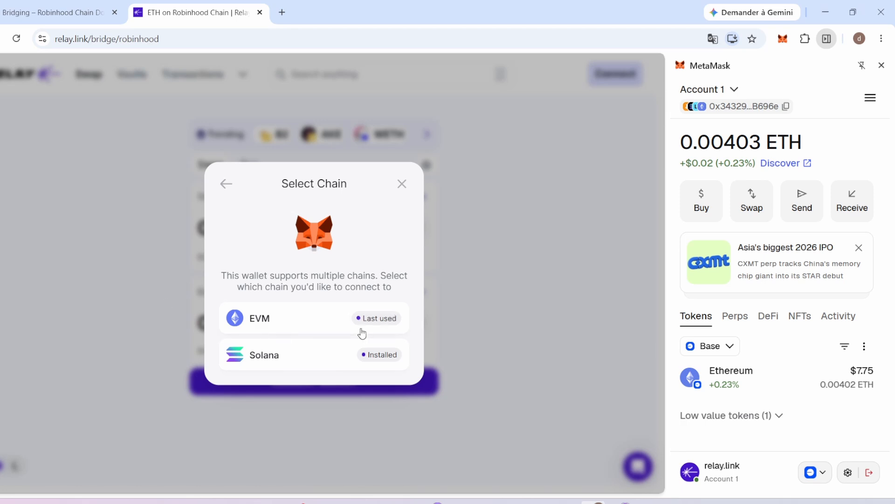
click(264, 317)
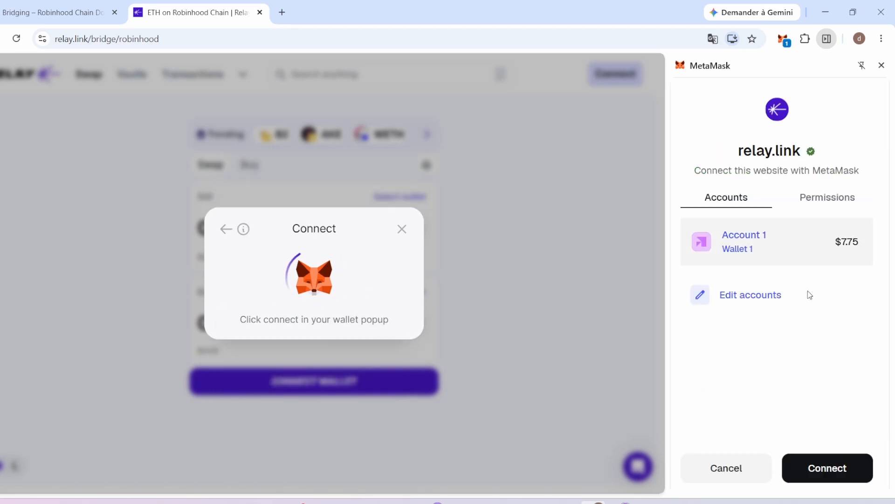
click(828, 470)
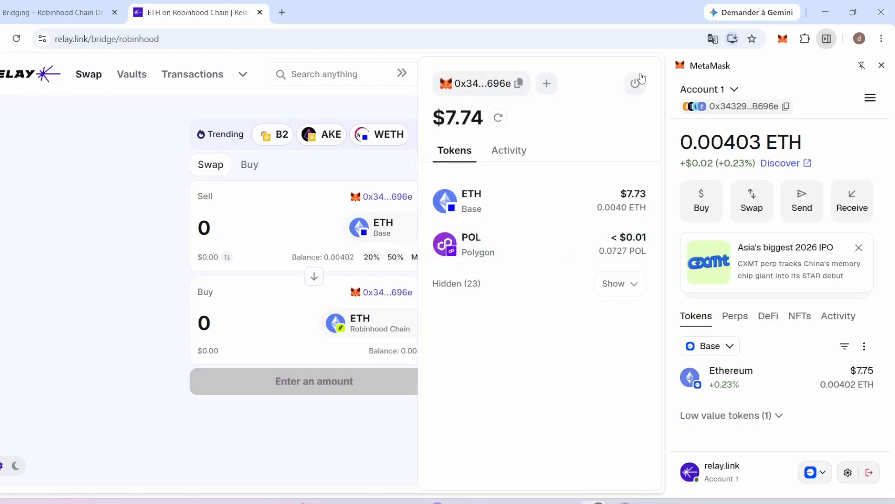
click(393, 74)
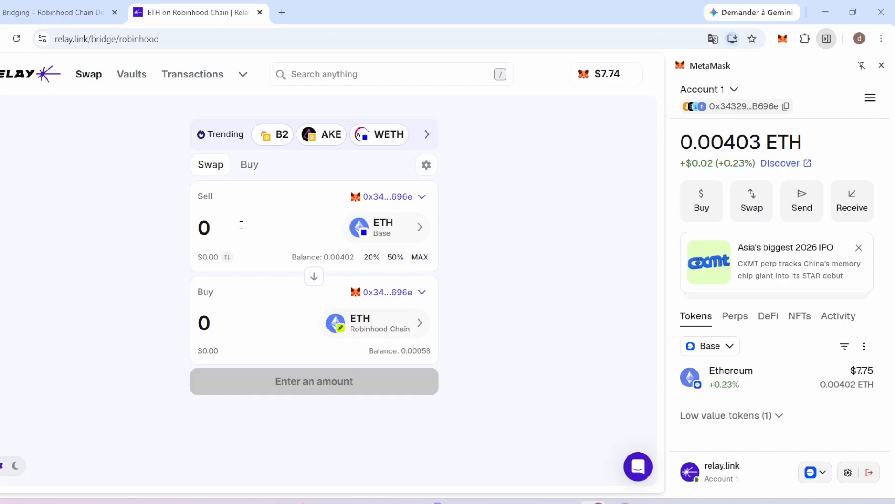
Step: Enter 0.002 ETH on Base as the sell amount and expand the swap's fee details
text(002)
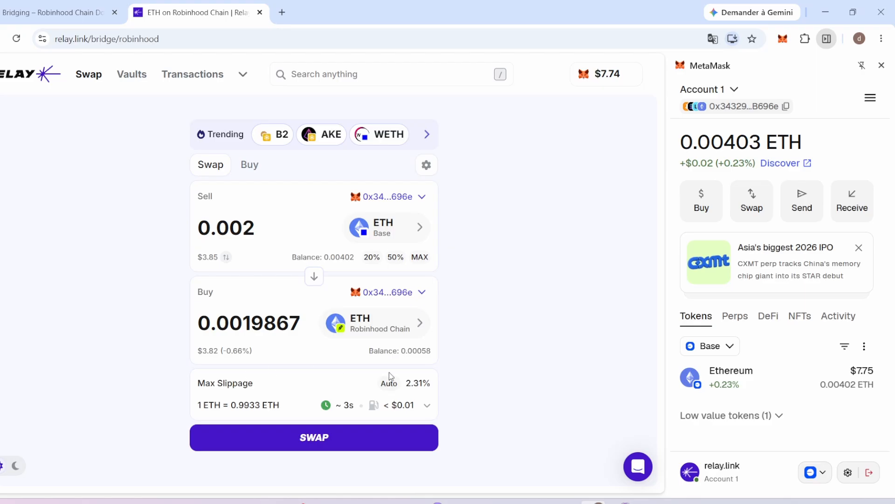
click(424, 404)
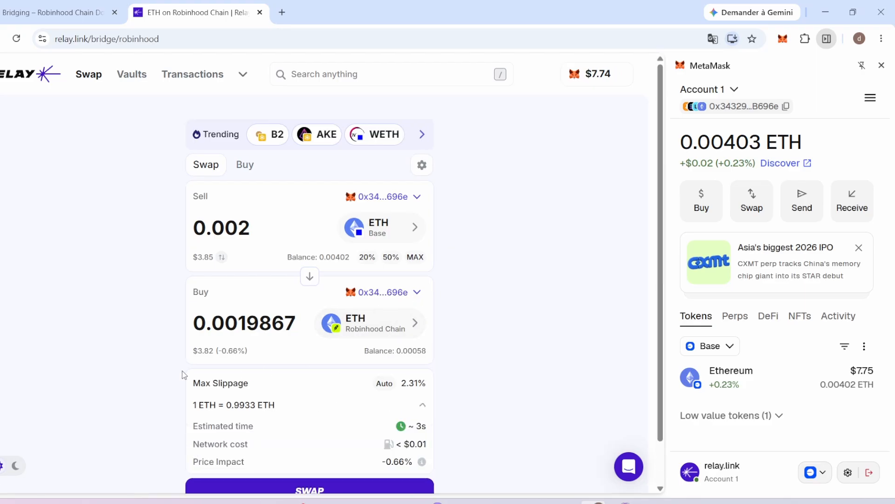
Step: Submit the 0.002 ETH swap from Base to Robinhood Chain and approve the transaction request in MetaMask
scroll(183, 375, down, 1)
click(324, 443)
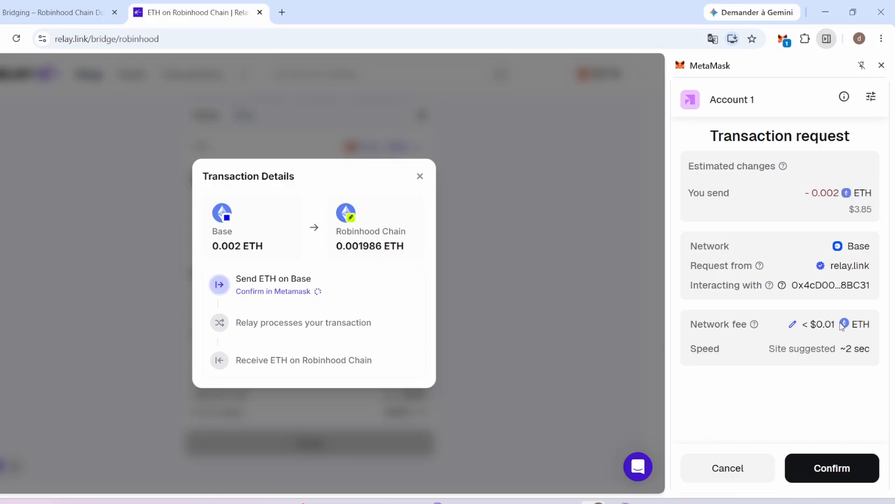
click(844, 469)
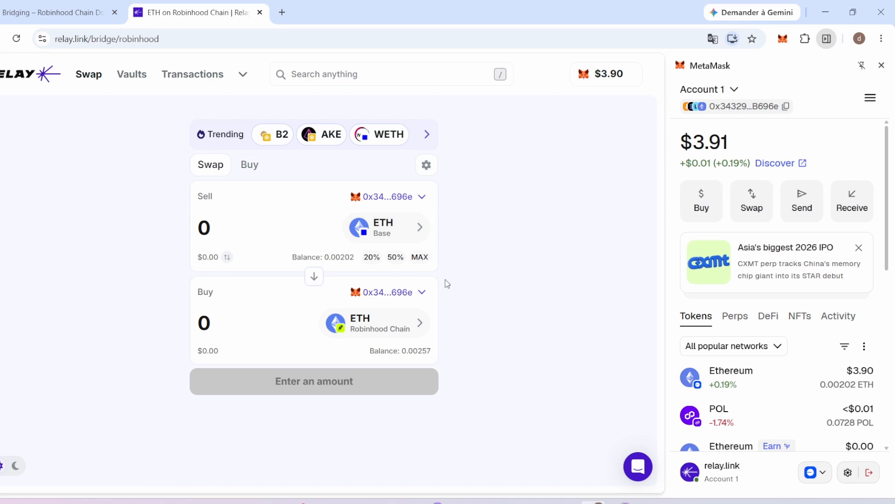
Step: Switch the MetaMask token list to the custom Robinhood Chain network
click(770, 347)
click(813, 142)
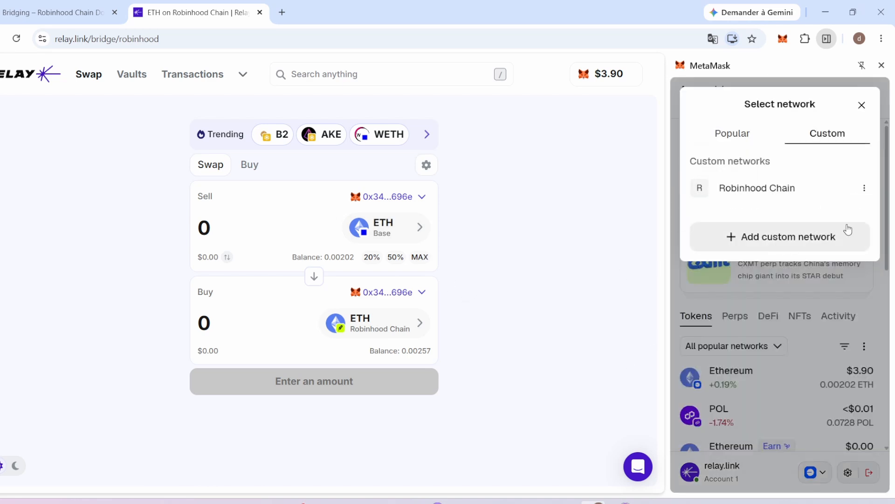
click(747, 198)
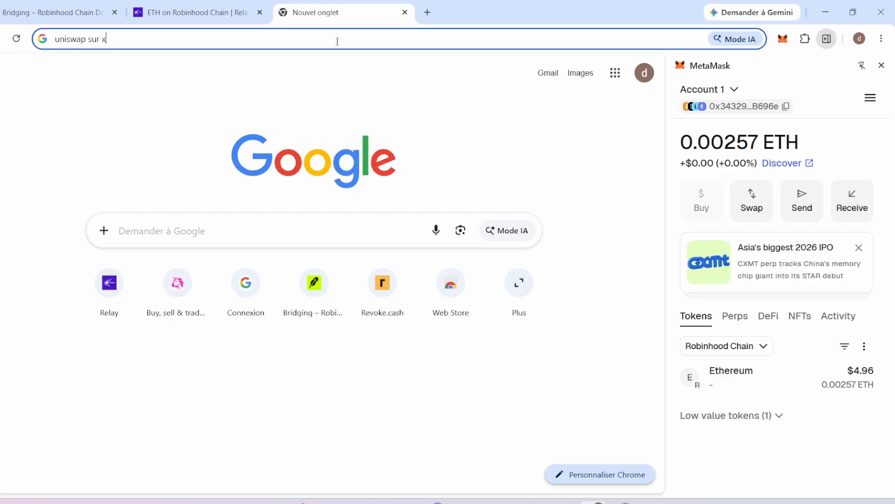
Step: Search Google for "uniswap sur x", open Uniswap's X profile and follow its app.uniswap.org link
key(Return)
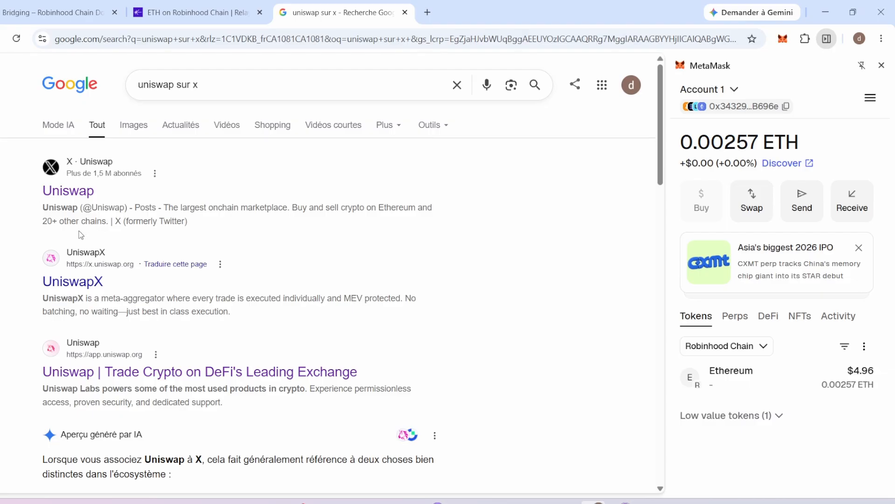
click(68, 190)
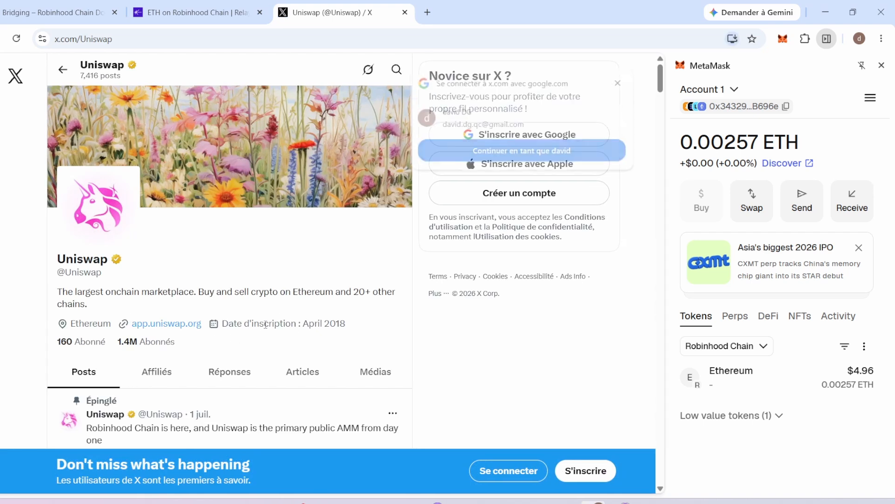
drag(264, 324, 304, 336)
click(302, 335)
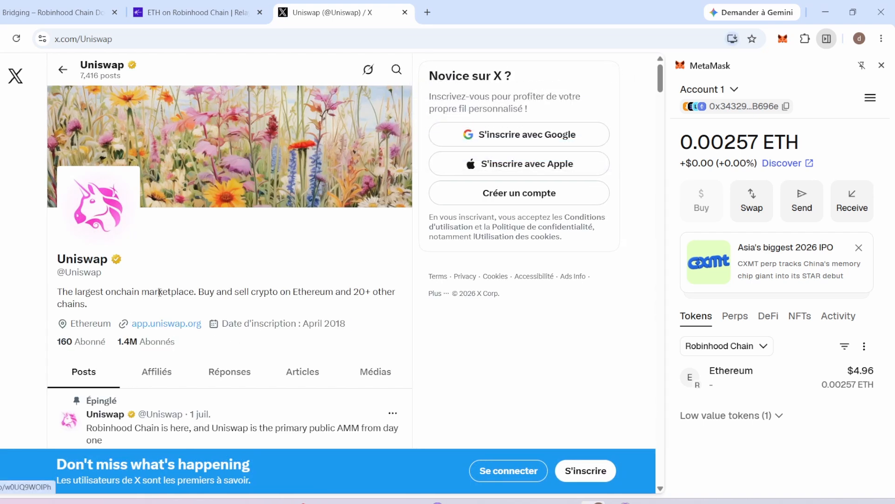
click(167, 324)
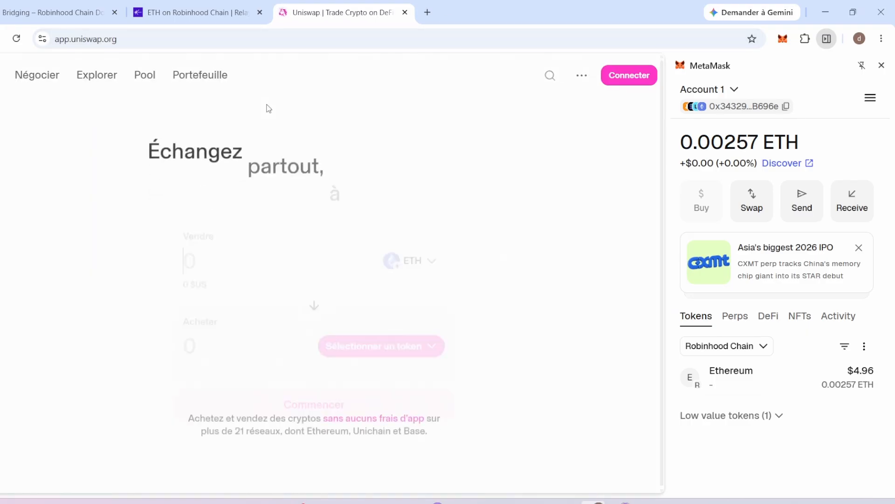
Step: Connect MetaMask Account 1 to Uniswap and approve the connection in the wallet
click(629, 75)
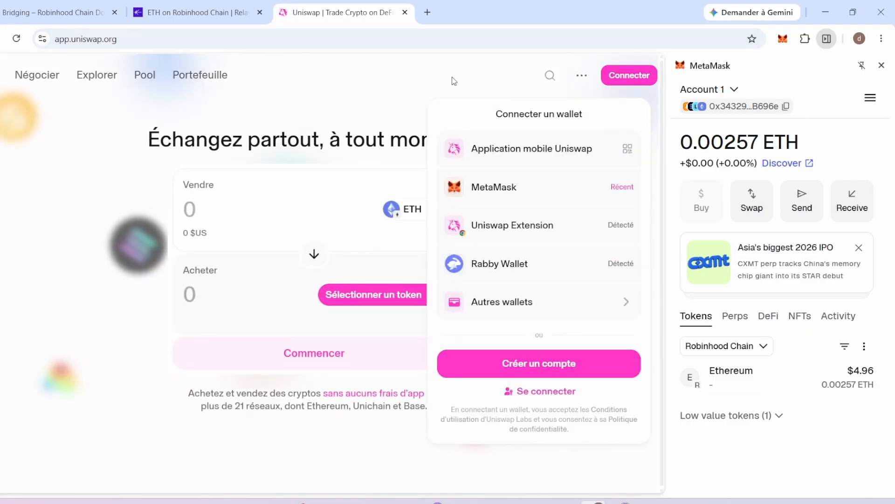
click(513, 187)
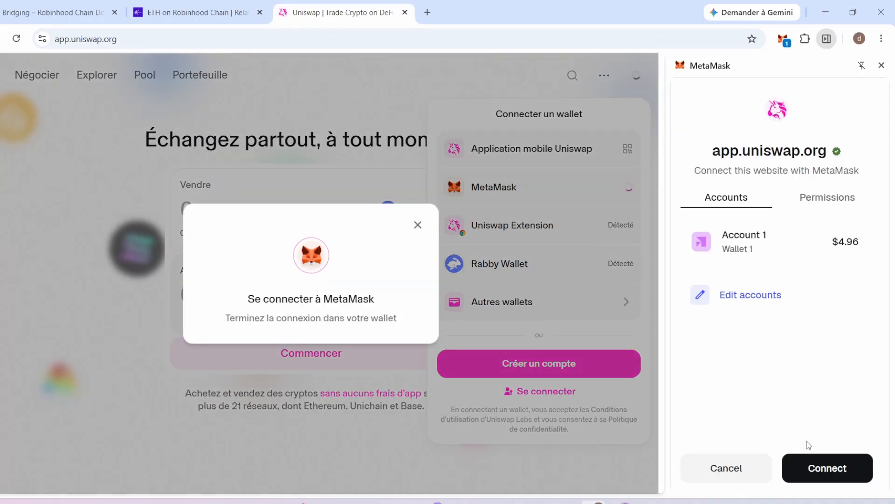
click(826, 468)
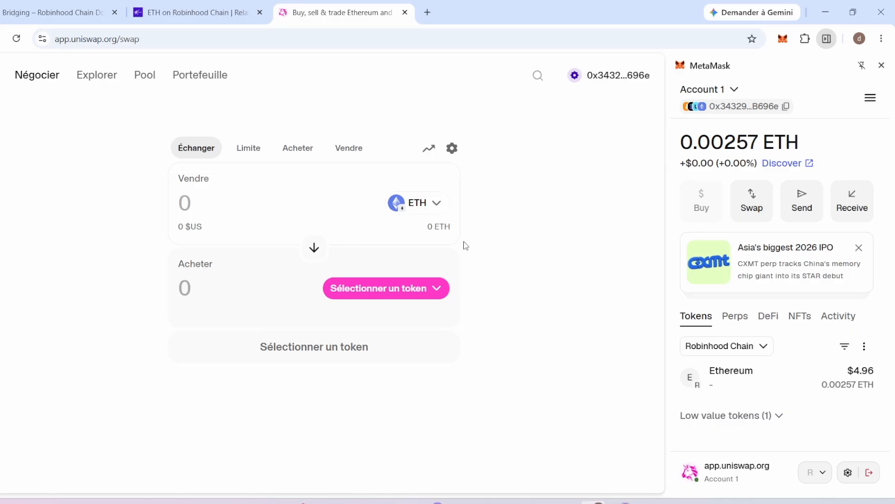
click(424, 288)
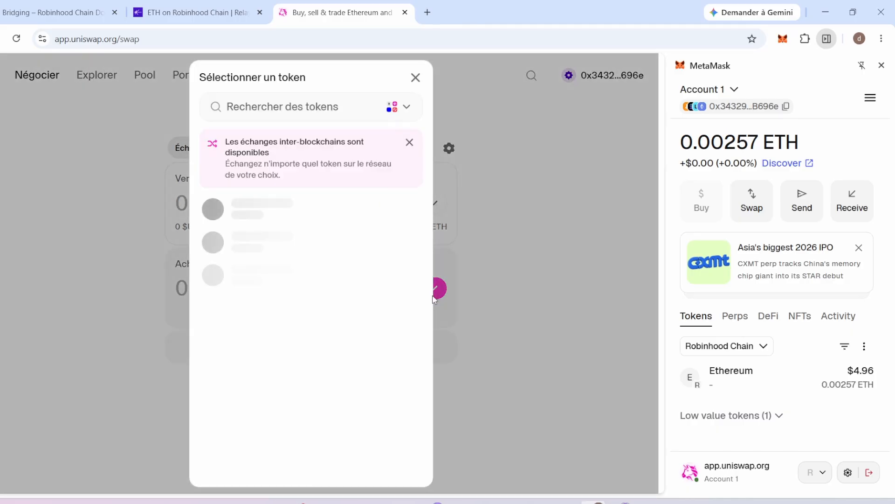
click(397, 113)
click(416, 79)
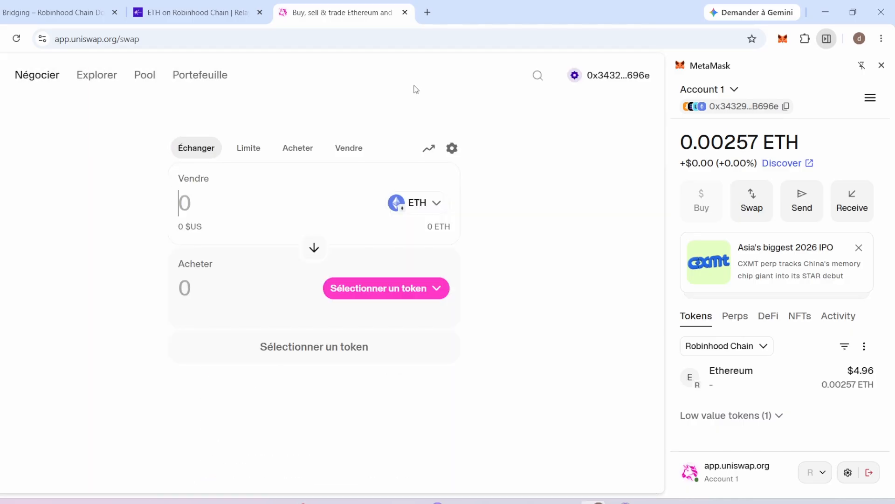
Step: Set the token to sell to ETH, filtering the token selection to the Robinhood Chain network
click(434, 202)
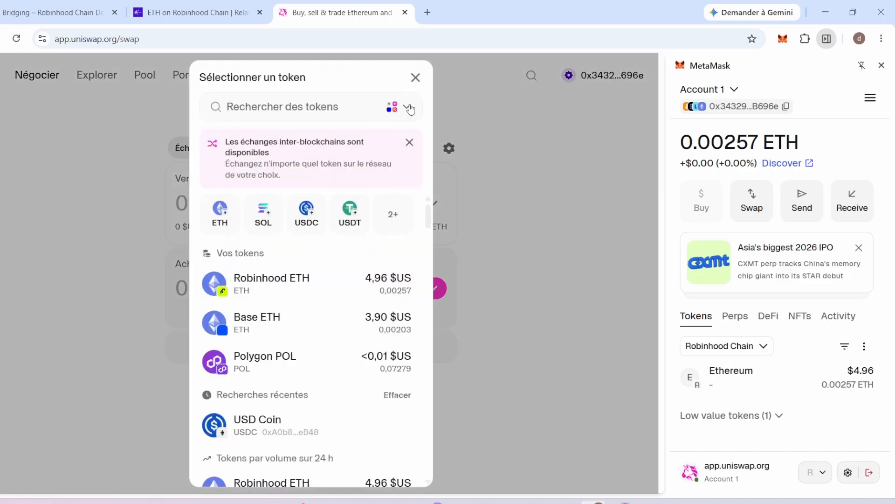
click(408, 107)
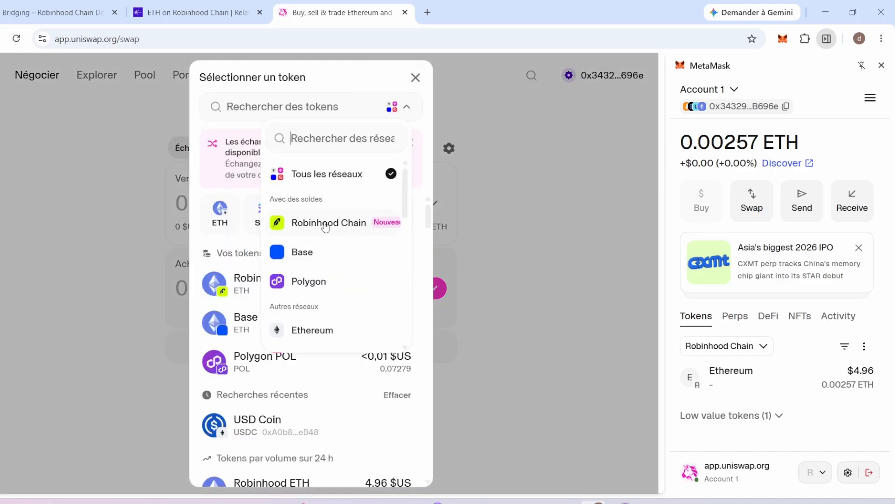
scroll(328, 228, down, 2)
scroll(329, 236, up, 2)
click(334, 228)
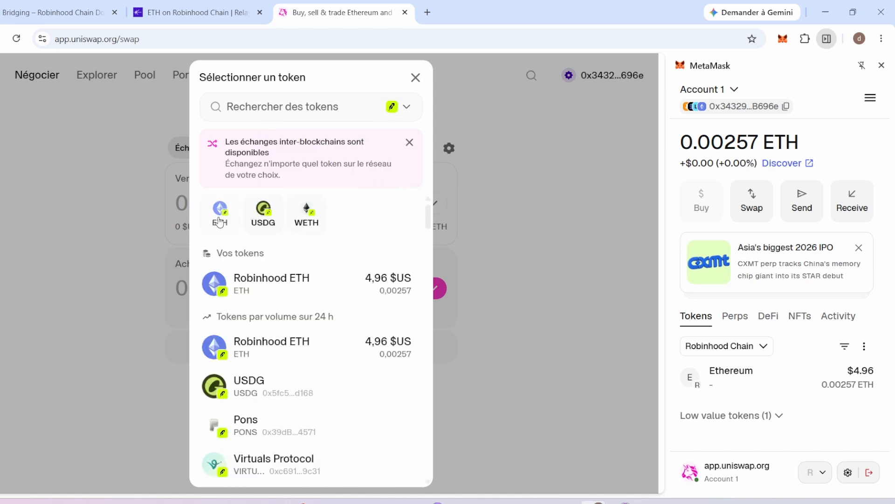
click(219, 222)
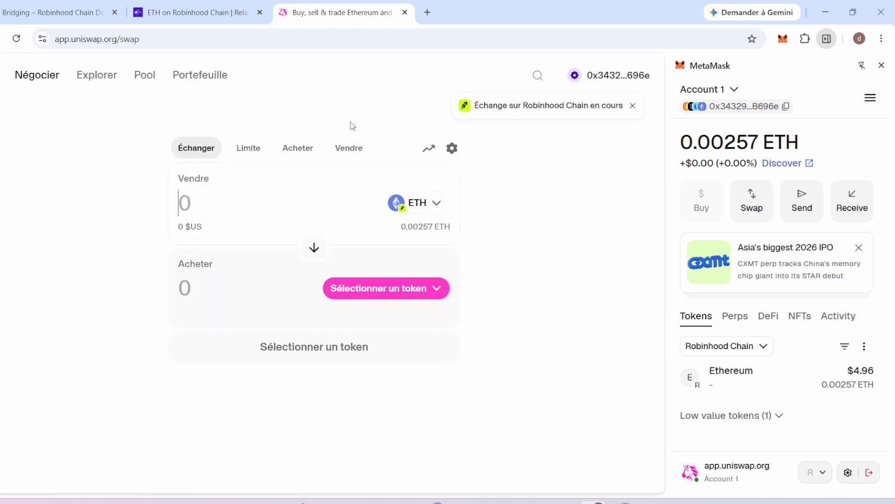
Step: Choose the NVDA stock token on Robinhood Chain as the token to buy
click(418, 289)
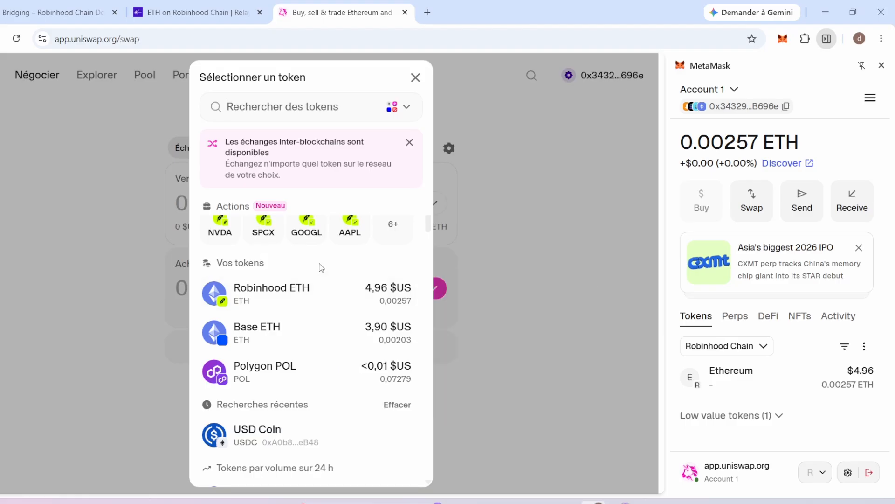
scroll(264, 289, up, 2)
click(378, 295)
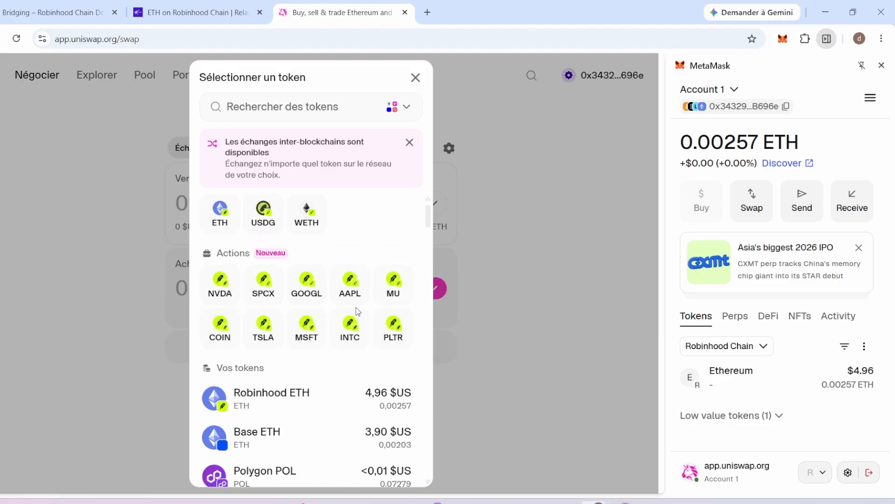
click(220, 285)
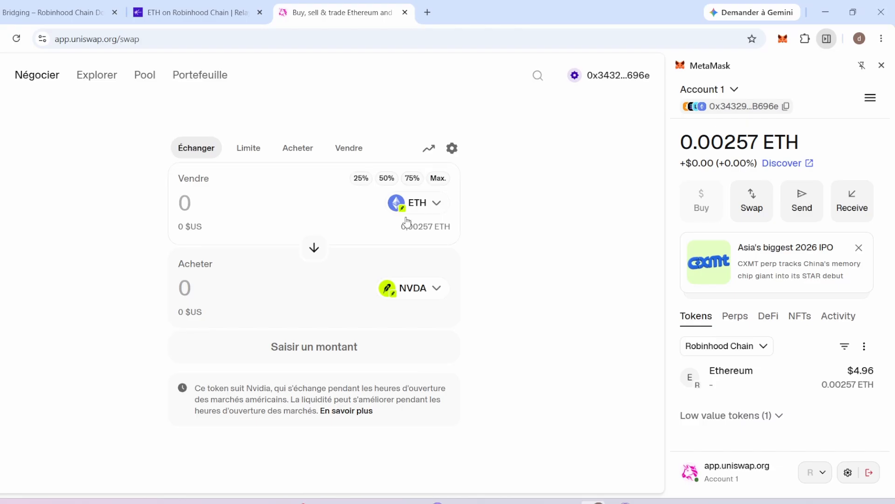
Step: Enter 0,001 ETH as the amount to sell for NVDA
text(0,0)
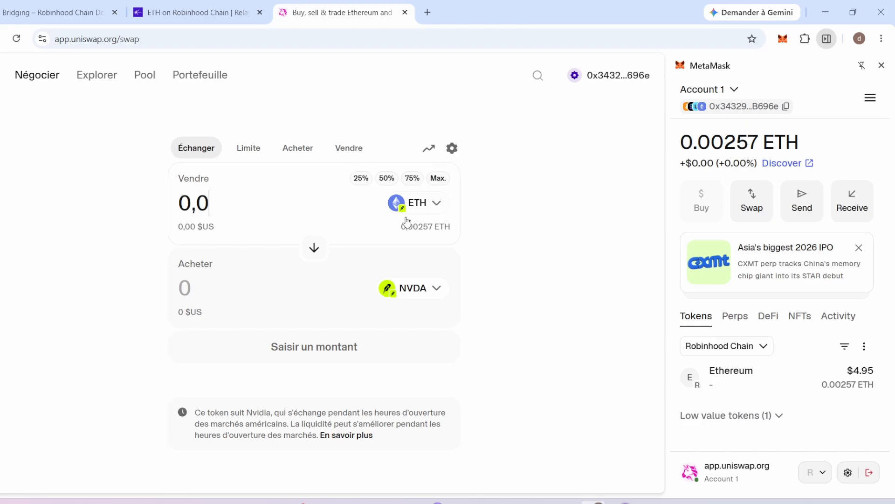
text(01)
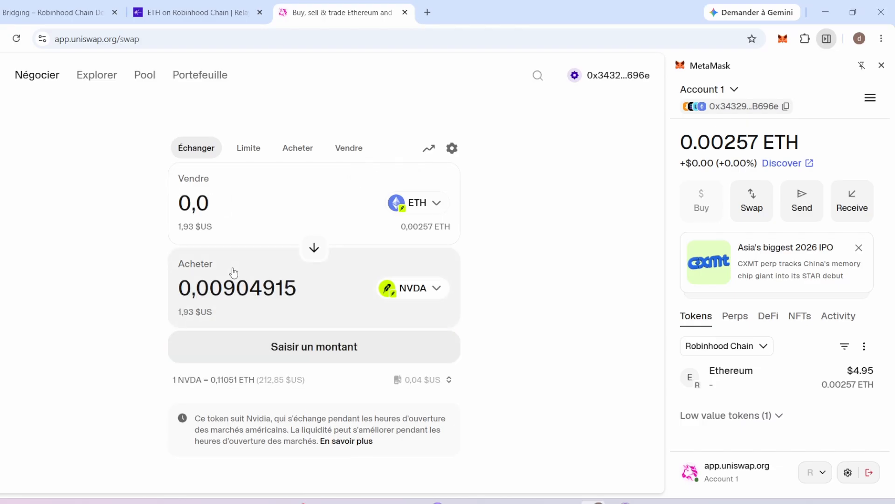
text(01)
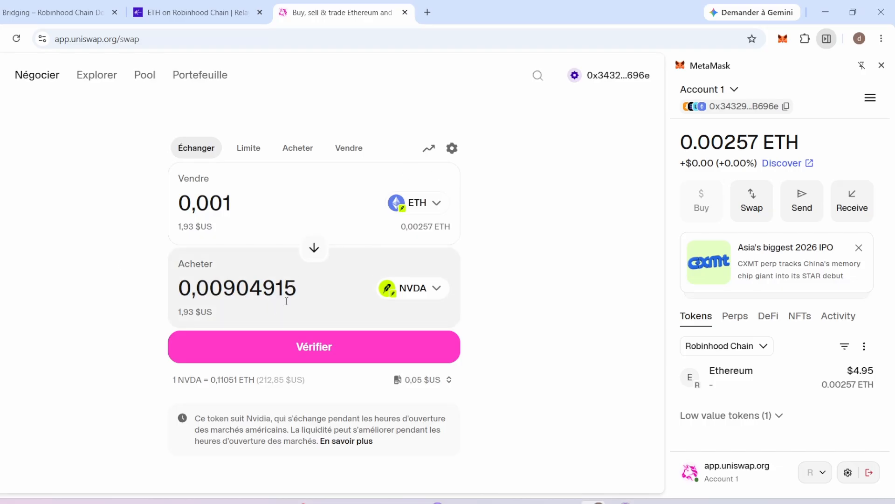
Step: Review the ETH to NVDA swap's cost details, submit the swap and confirm the transaction in MetaMask
click(300, 345)
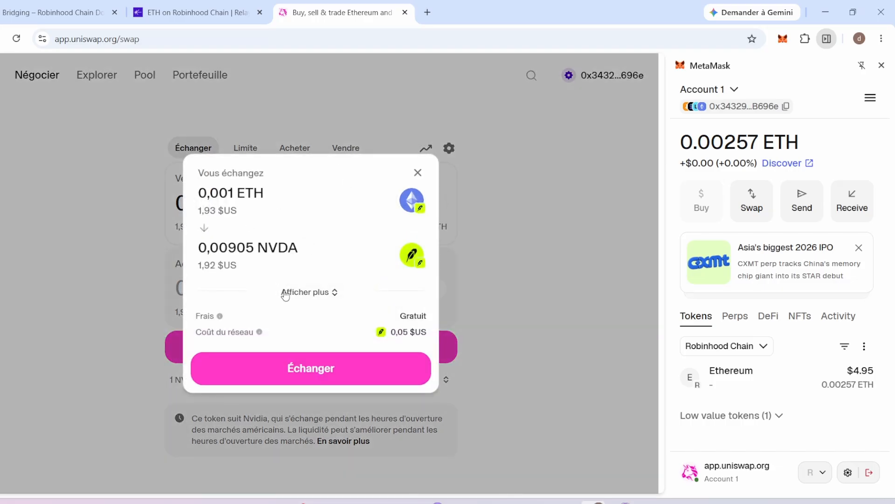
mouse_move(260, 335)
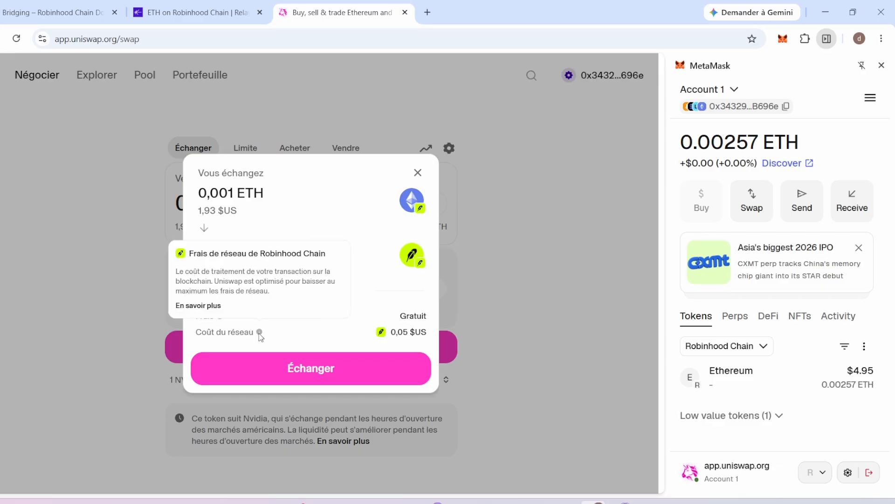
click(320, 295)
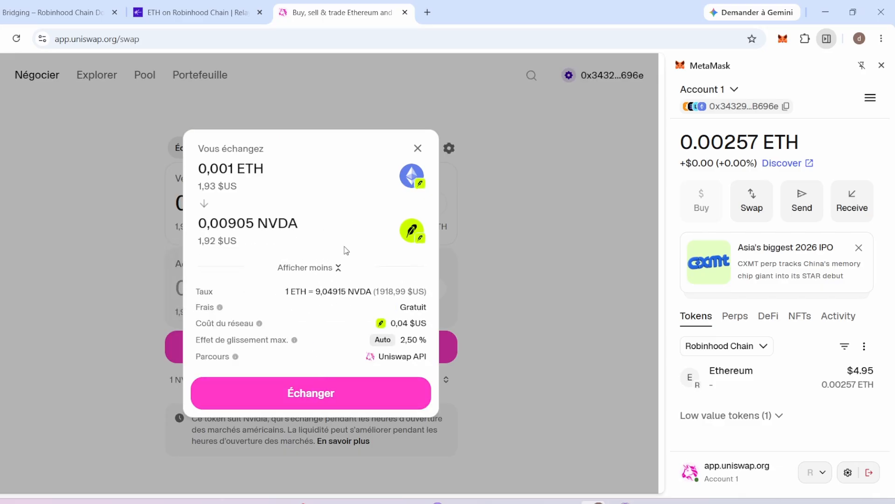
click(327, 270)
click(339, 367)
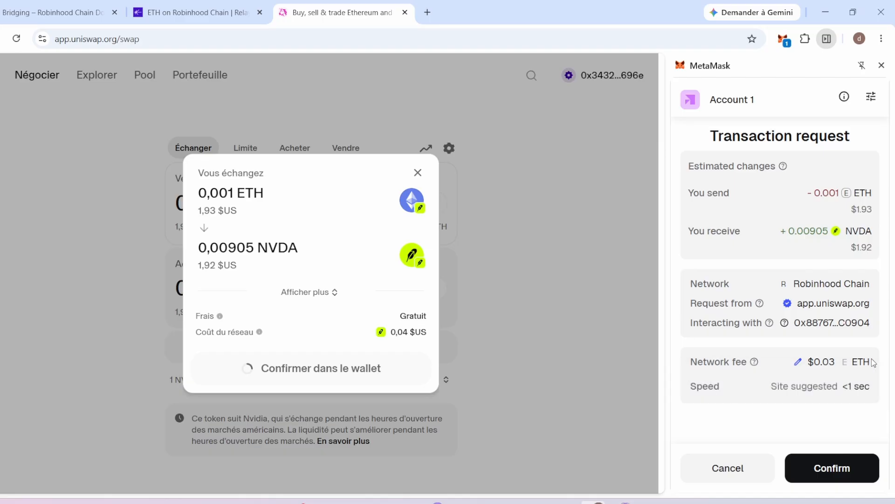
click(834, 463)
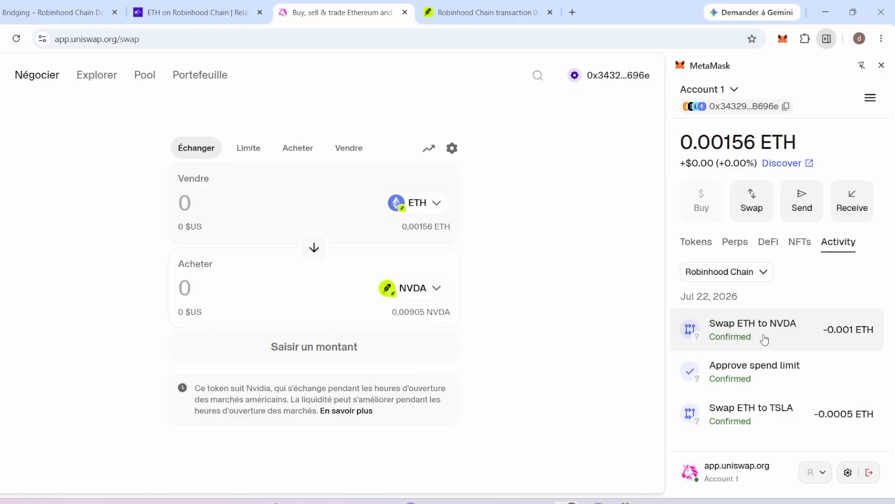
Step: Check the wallet's Robinhood Chain token list, including its low value tokens
click(696, 242)
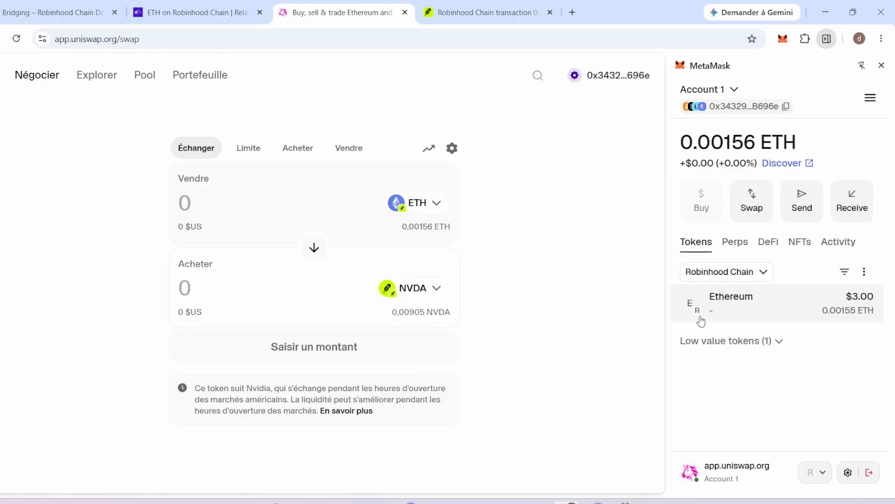
click(751, 341)
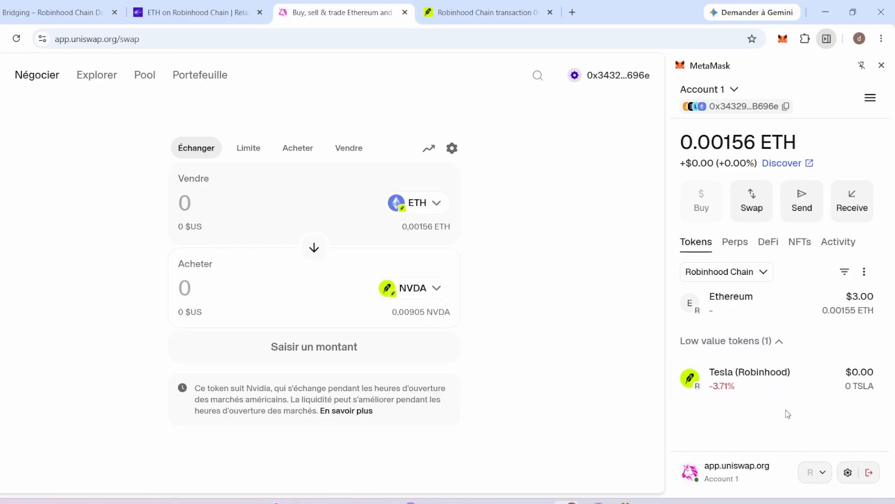
click(750, 345)
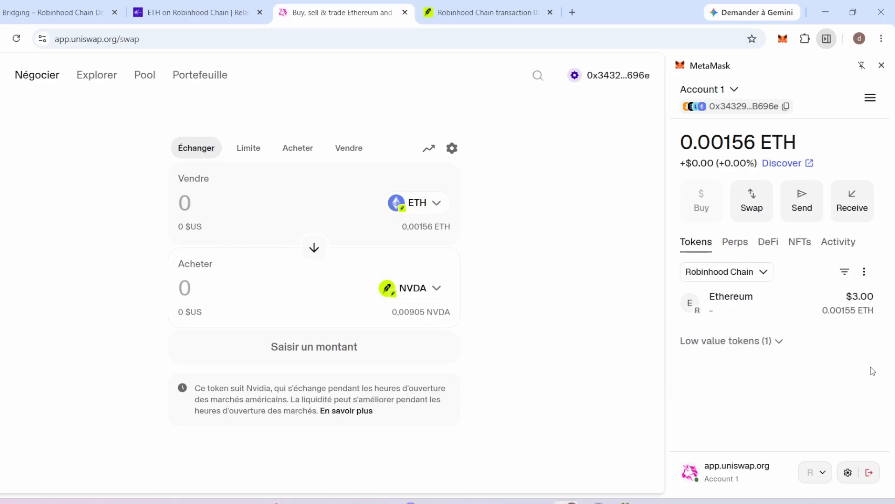
Step: Search the wallet's manageable tokens for "nvda", enable NVIDIA (Robinhood) and view its details page from the token list
click(864, 271)
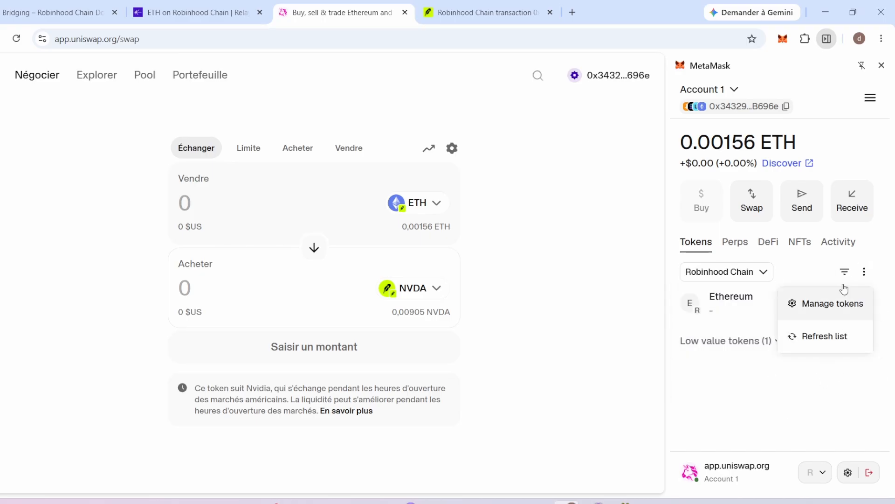
click(838, 303)
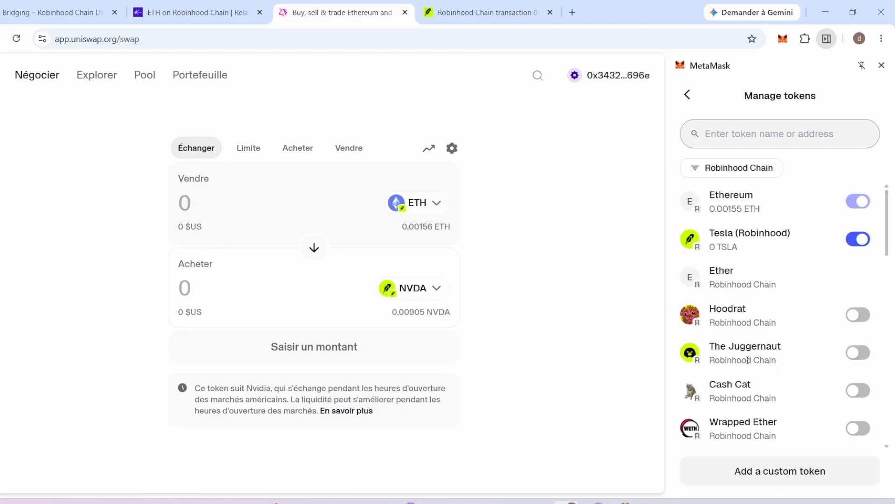
click(770, 136)
text(nvda)
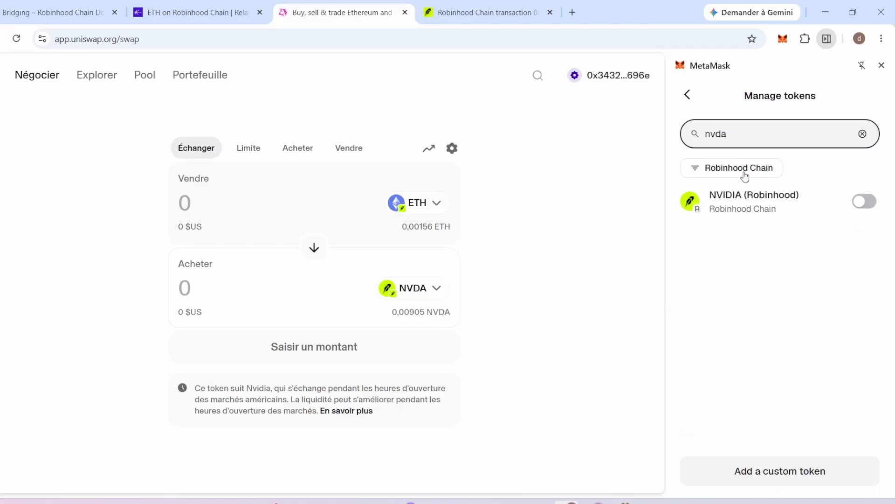
click(861, 202)
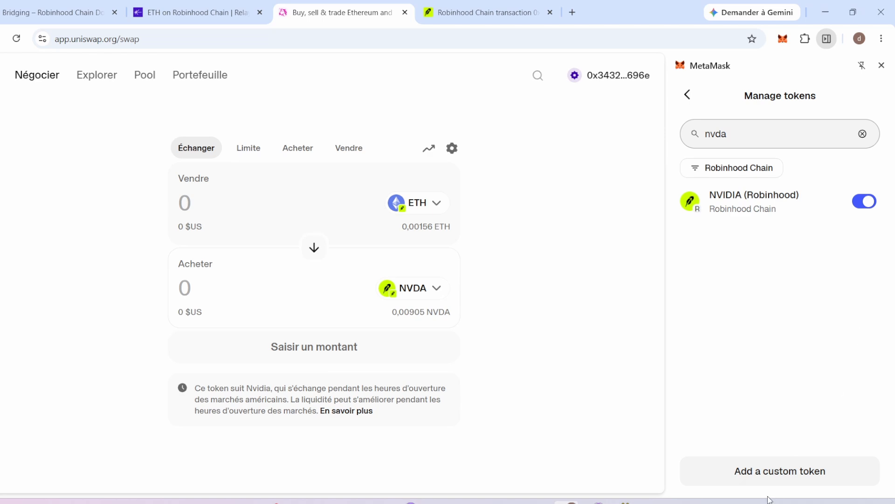
click(688, 95)
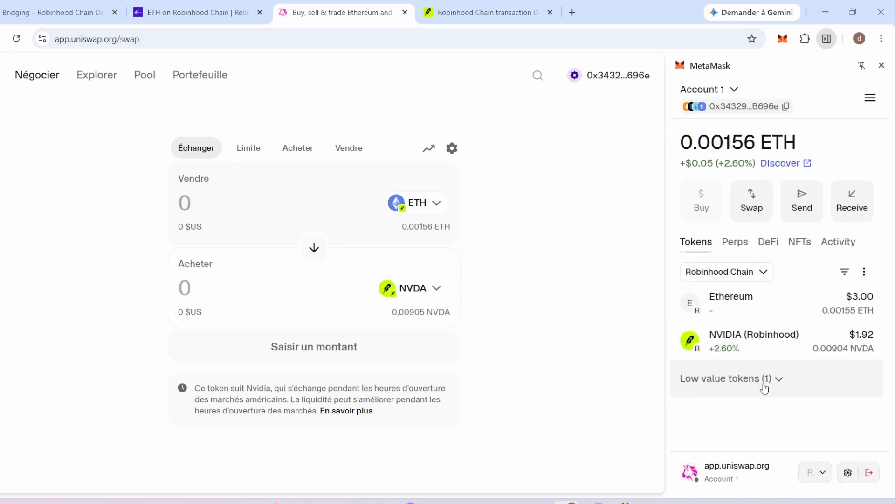
click(792, 347)
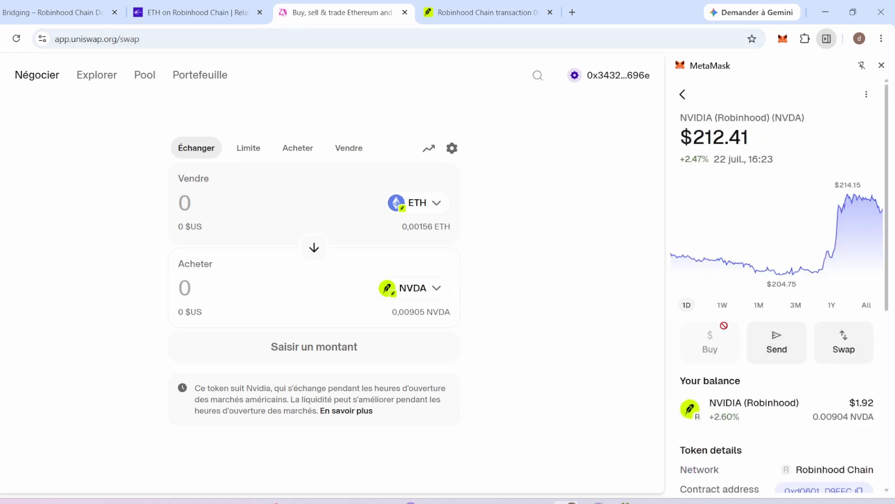
click(682, 94)
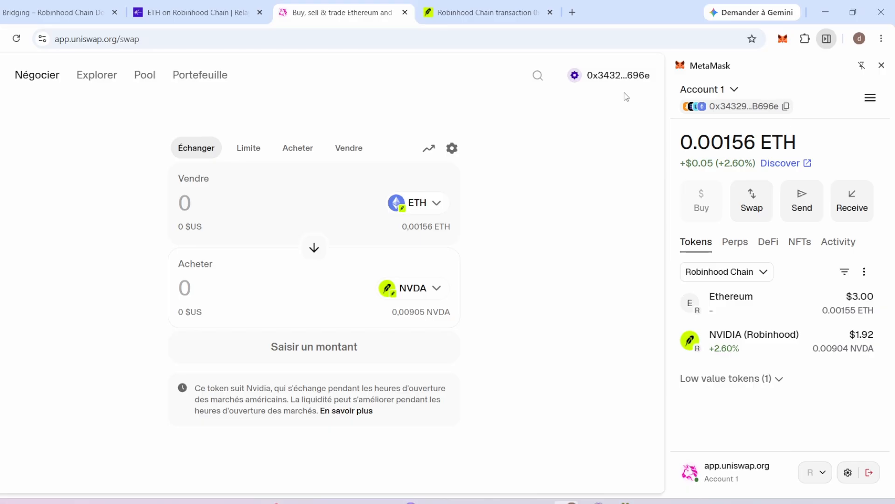